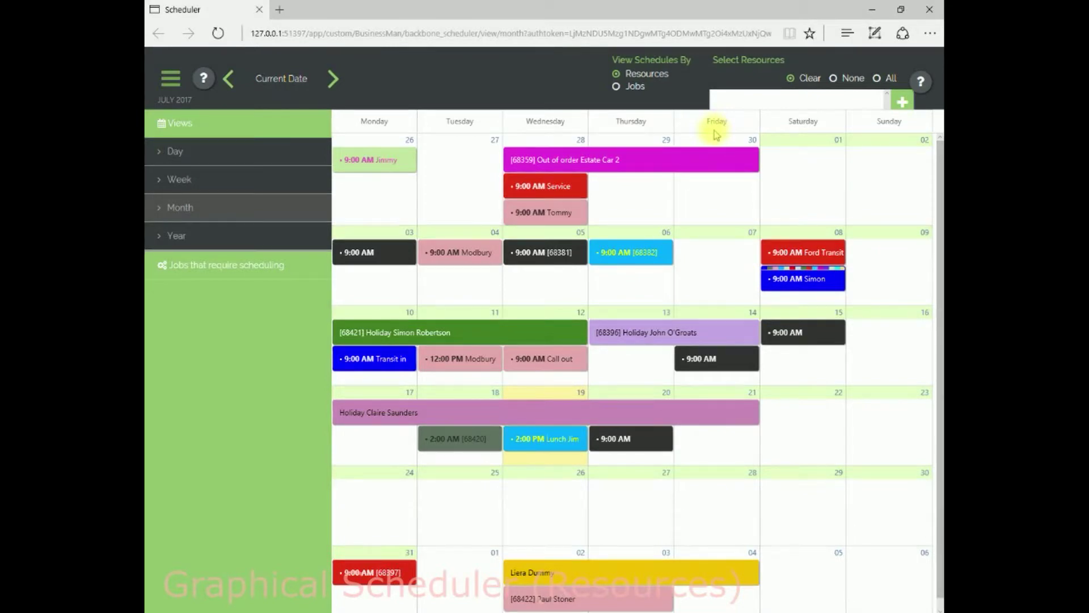
Step: Inspect the details of several scheduled events in the July 2017 month calendar, with the resource selection cleared
{"action": "mouse_move", "coordinate": [560, 358]}
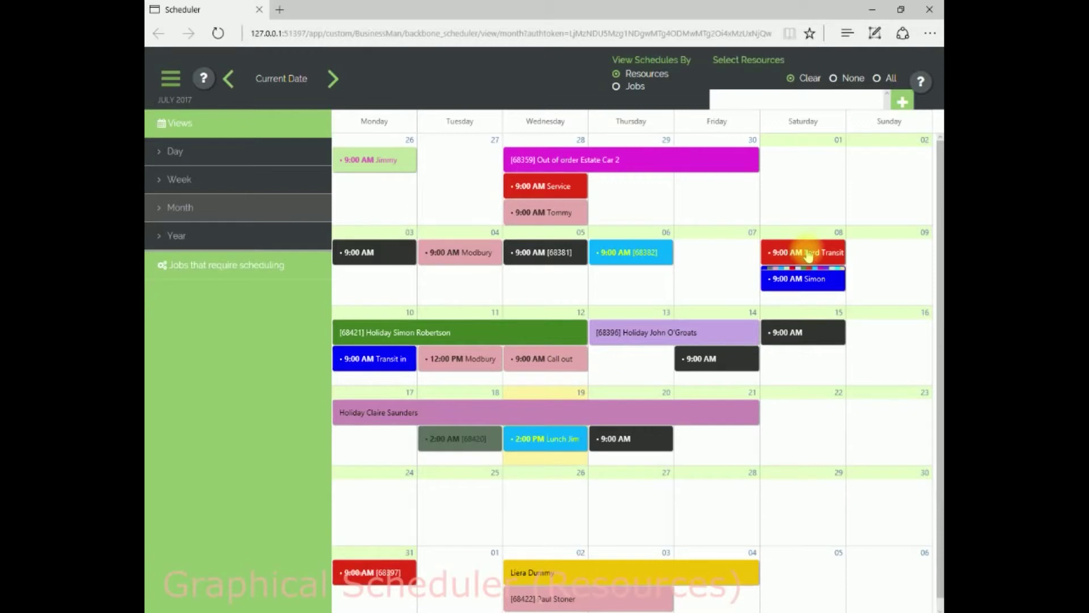
{"action": "mouse_move", "coordinate": [789, 257]}
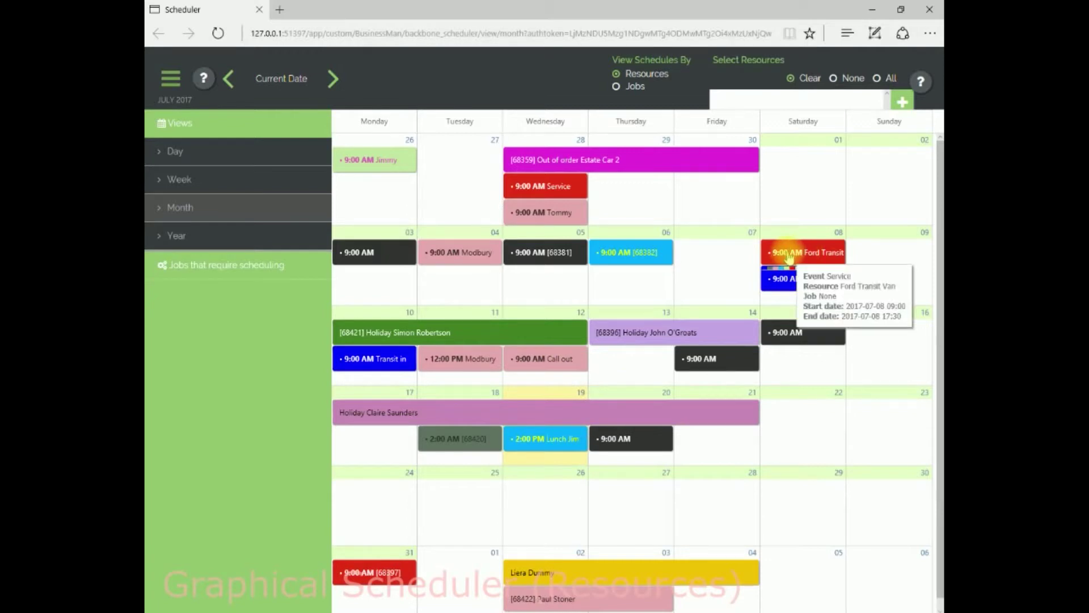
{"action": "mouse_move", "coordinate": [706, 338]}
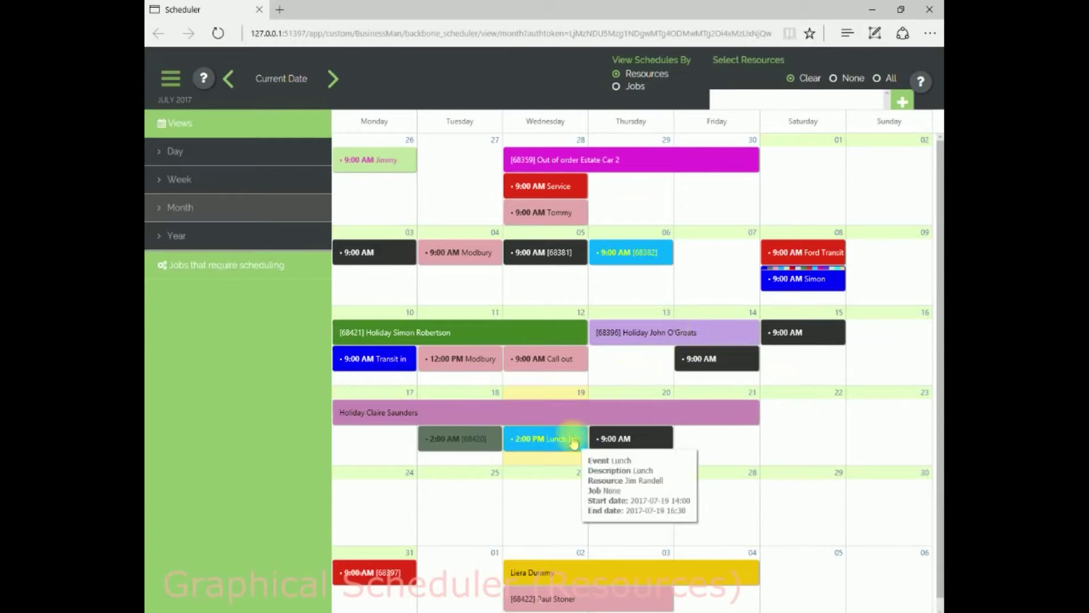
{"action": "mouse_move", "coordinate": [486, 423]}
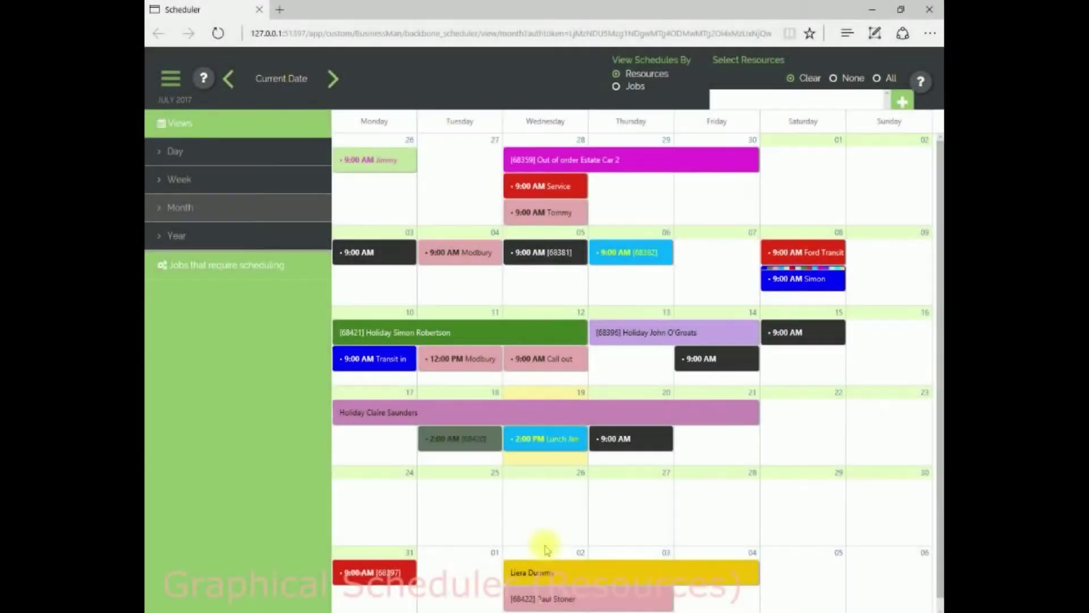
{"action": "left_click", "coordinate": [794, 83]}
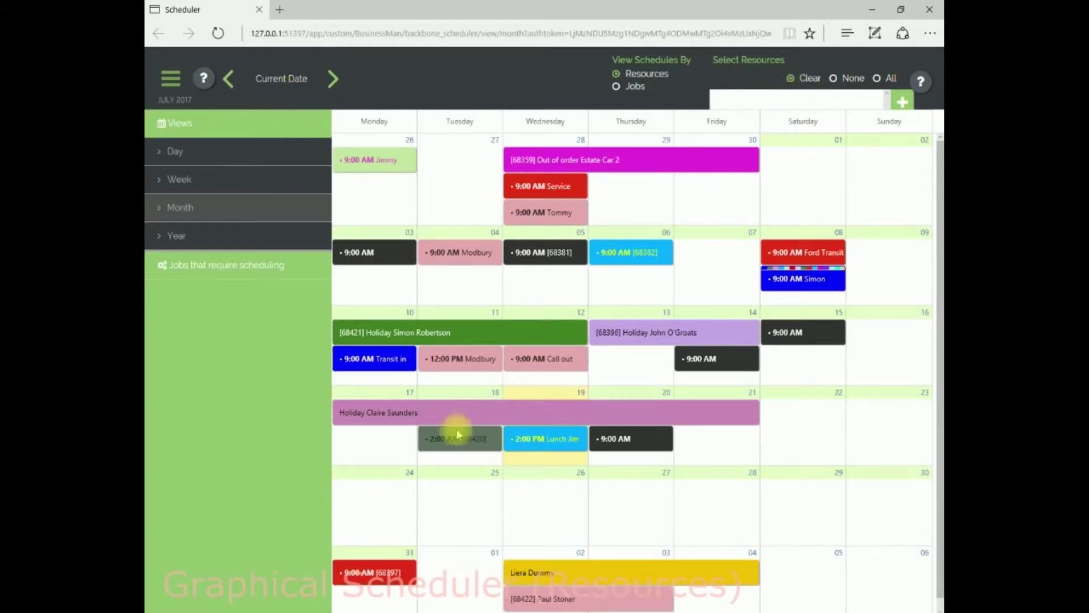
Step: Create an event on 24 July 2017 described "Call Out Modbury Telecoms", running from 10:00 am to 11:30 am
{"action": "double_click", "coordinate": [374, 515]}
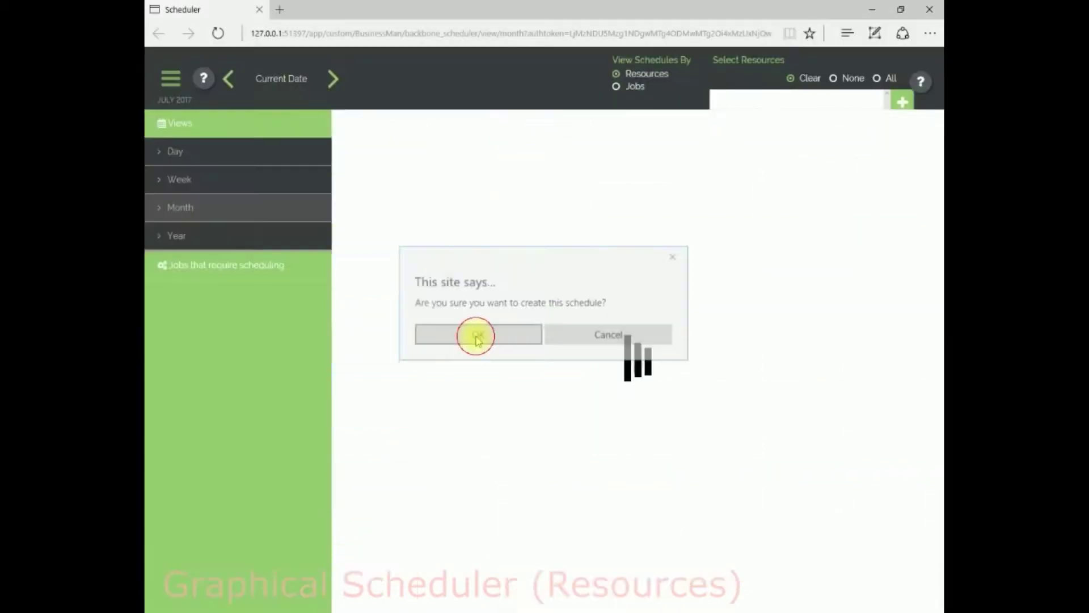
{"action": "left_click", "coordinate": [478, 339]}
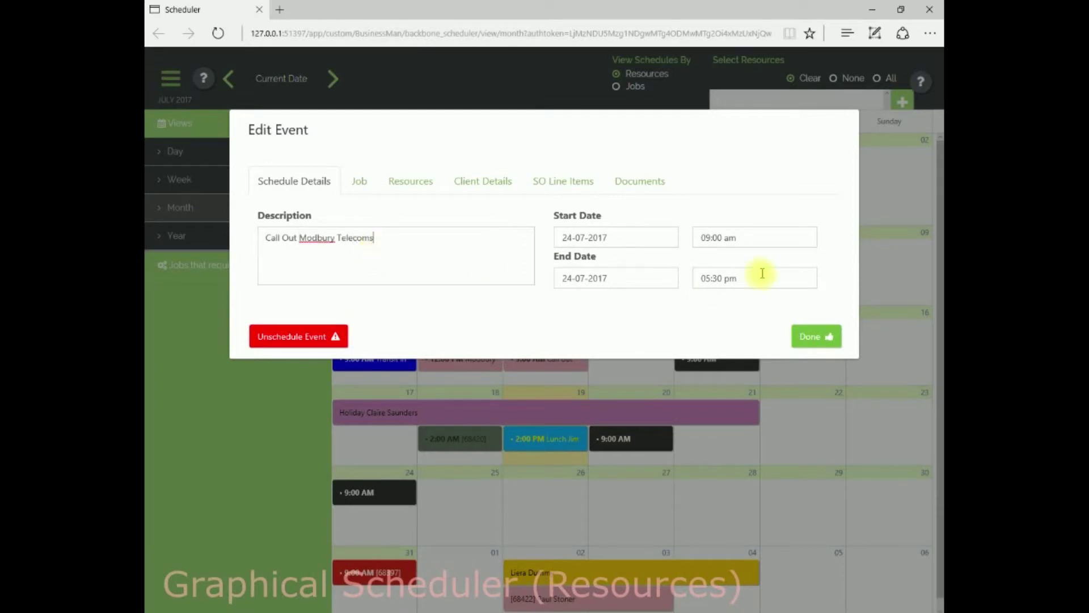
{"action": "left_click", "coordinate": [748, 236]}
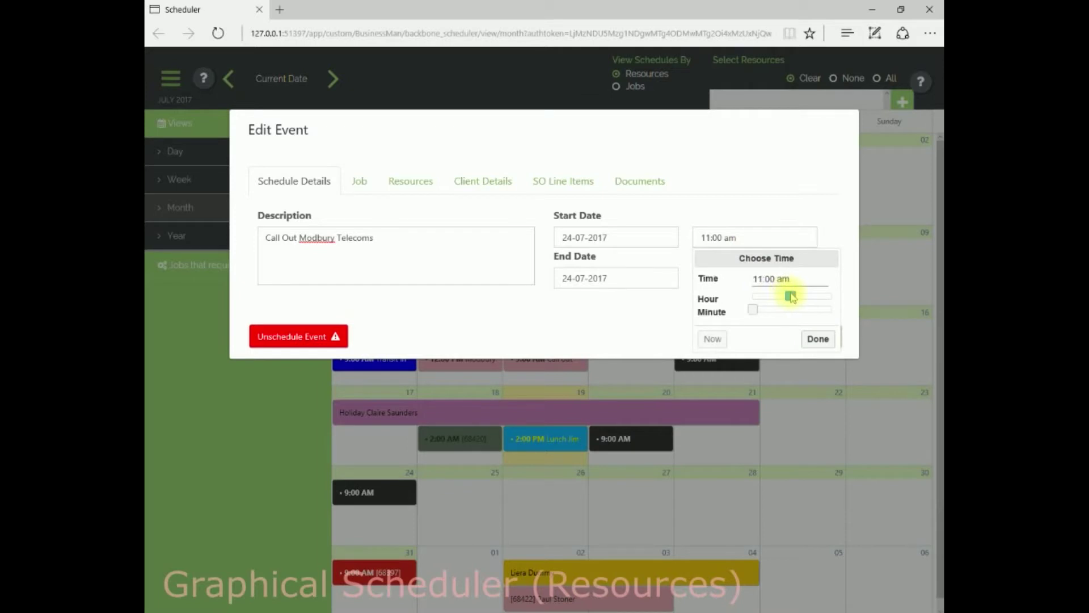
{"action": "left_click_drag", "start_coordinate": [784, 296], "coordinate": [788, 296]}
{"action": "left_click", "coordinate": [818, 338]}
{"action": "left_click", "coordinate": [738, 278]}
{"action": "left_click_drag", "start_coordinate": [809, 337], "coordinate": [791, 339]}
{"action": "left_click", "coordinate": [817, 379]}
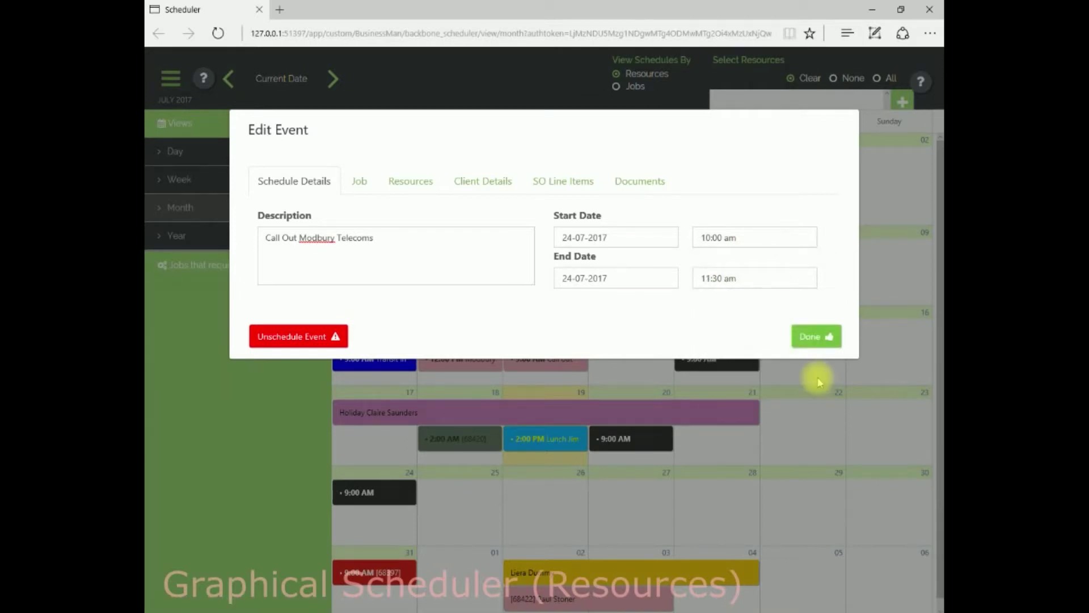
Step: Assign the required staff member to the new event as a resource with the Call Out event type, and save it
{"action": "left_click", "coordinate": [394, 181]}
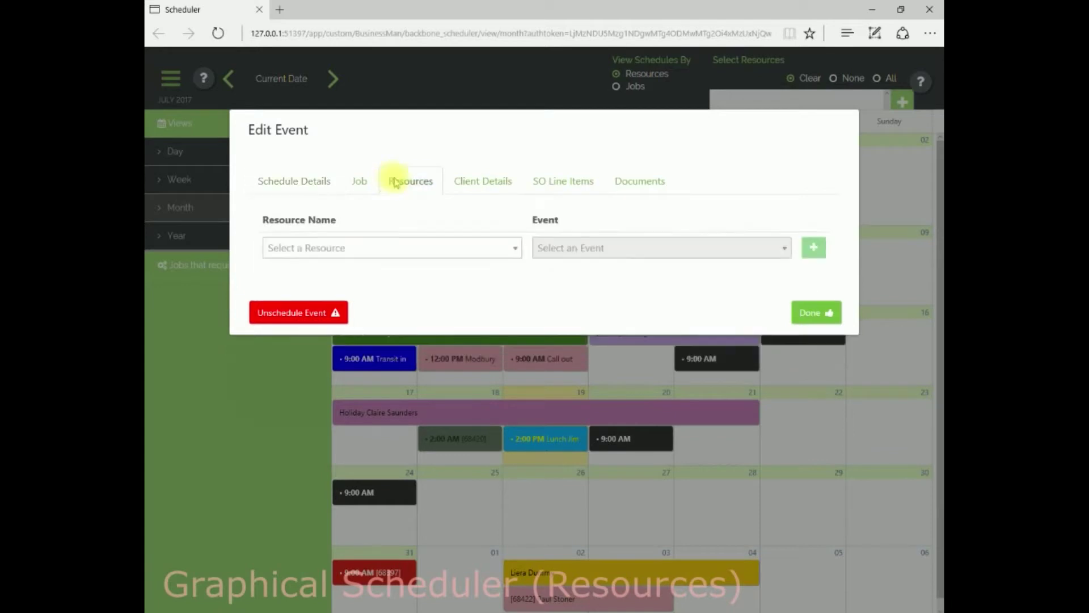
{"action": "left_click", "coordinate": [507, 250]}
{"action": "type", "text": "Tom"}
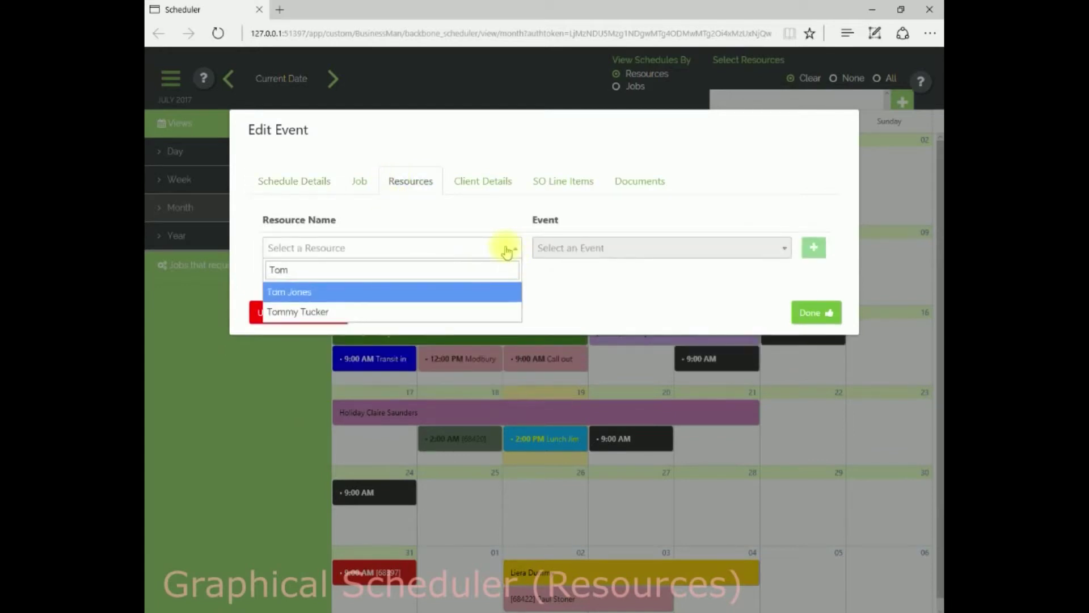
{"action": "left_click", "coordinate": [482, 292]}
{"action": "left_click", "coordinate": [786, 251]}
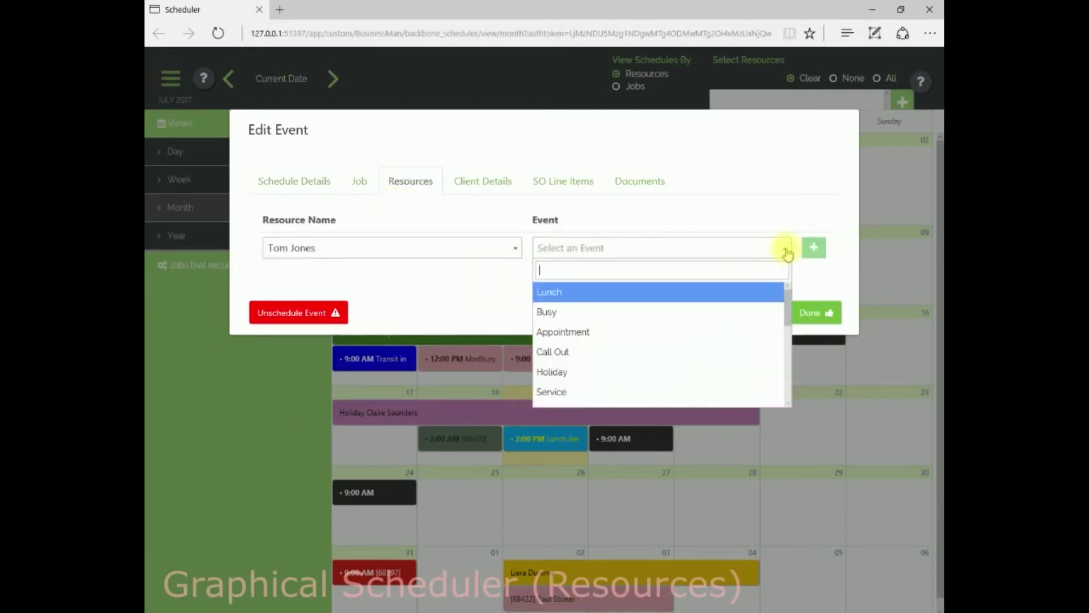
{"action": "left_click", "coordinate": [671, 353]}
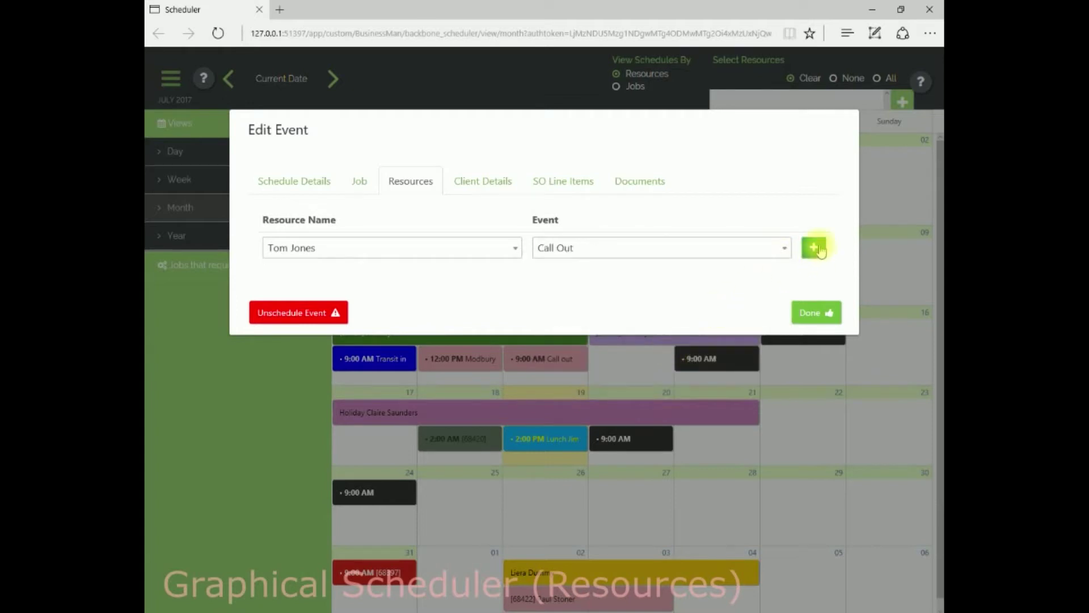
{"action": "left_click", "coordinate": [814, 248]}
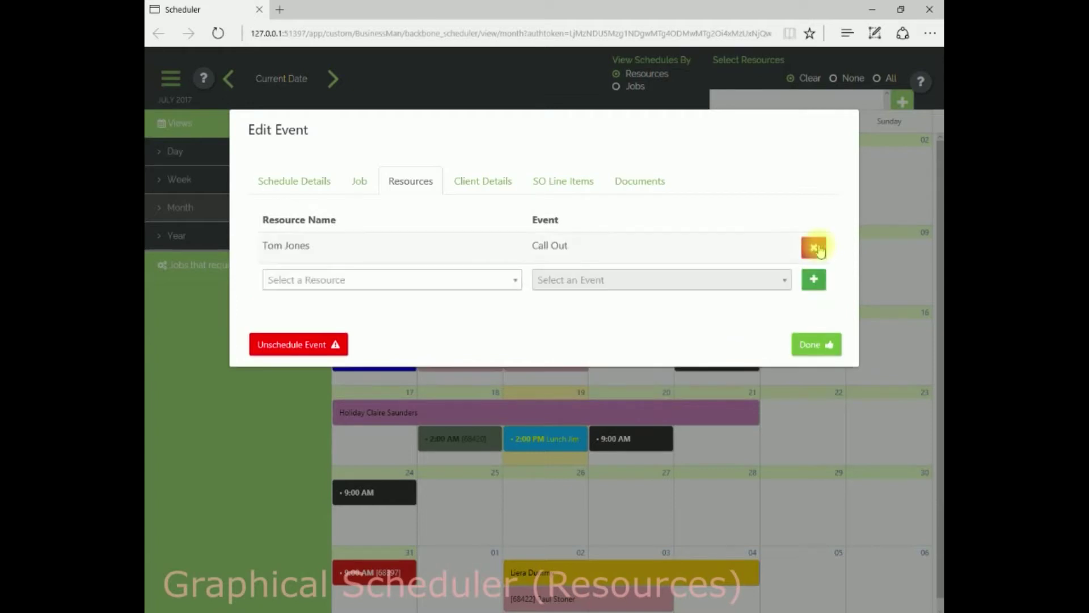
{"action": "left_click", "coordinate": [823, 347]}
{"action": "mouse_move", "coordinate": [377, 497]}
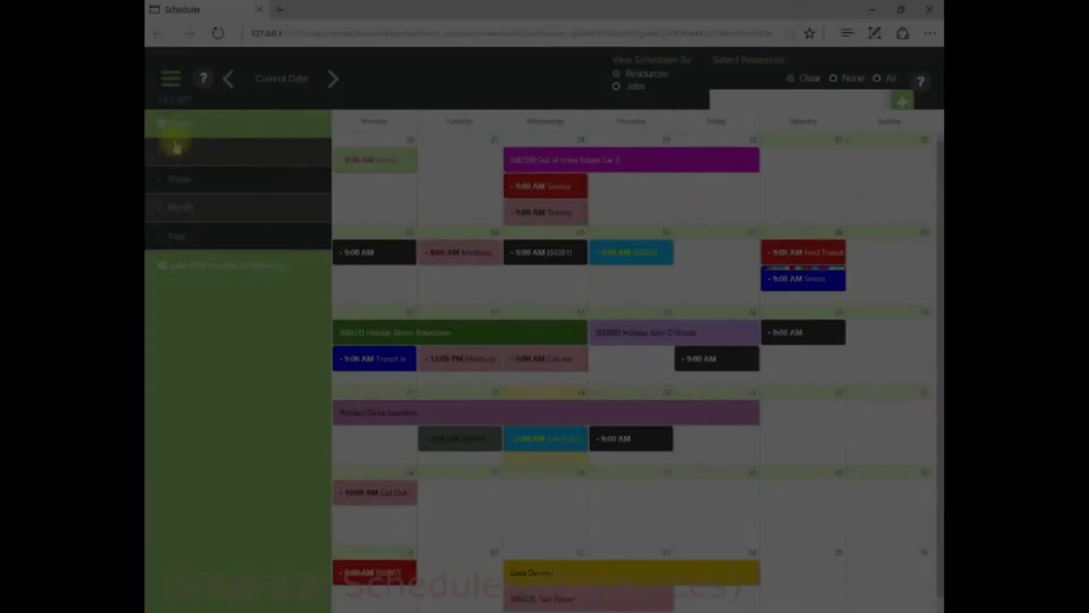
Step: View the schedule by day, week, month and year in turn
{"action": "left_click", "coordinate": [175, 149]}
{"action": "left_click", "coordinate": [175, 183]}
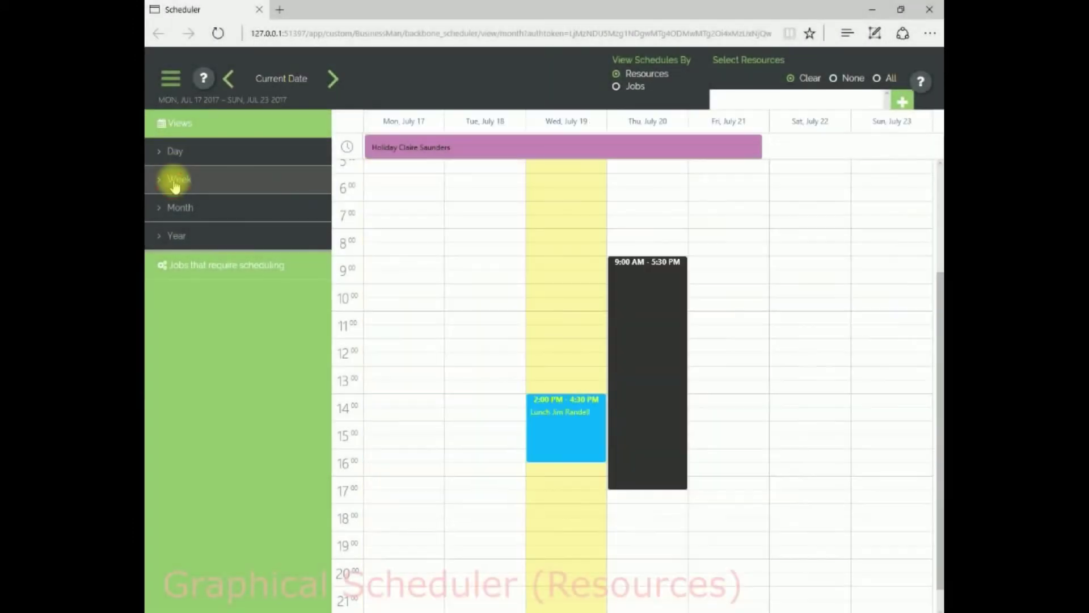
{"action": "left_click", "coordinate": [172, 206]}
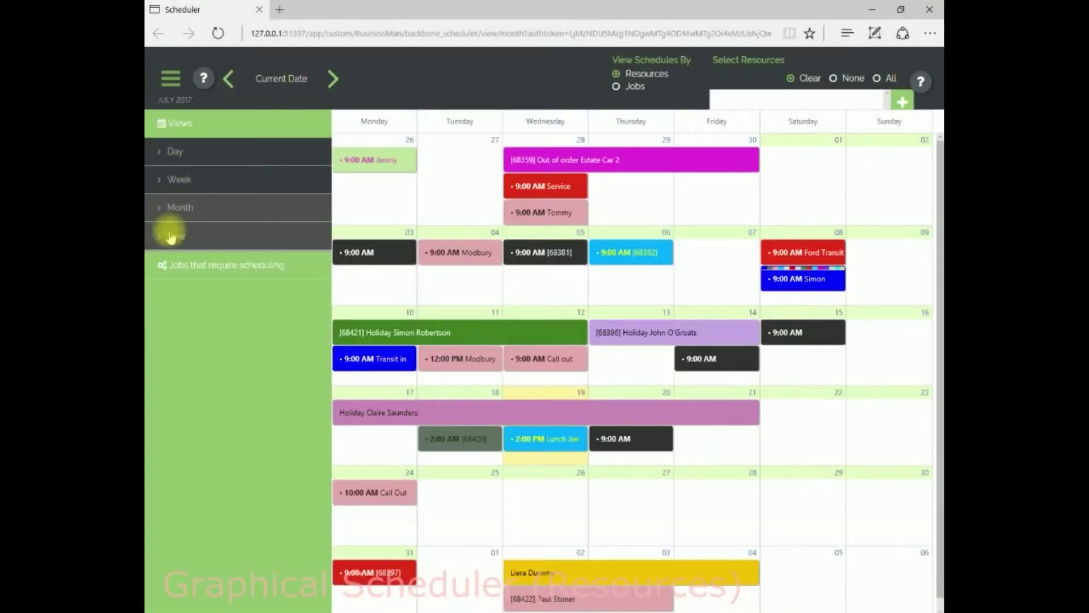
{"action": "left_click", "coordinate": [170, 235]}
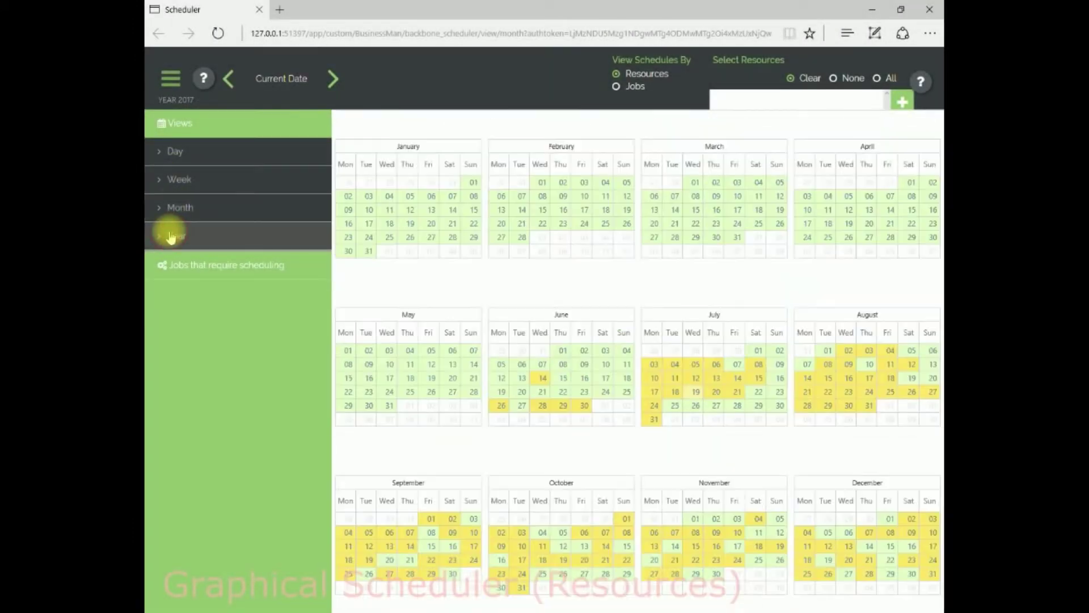
Step: Show all resources on a timeline and view it over 1 day, 7 days, 14 days, 1 month and 3 months
{"action": "left_click", "coordinate": [884, 78]}
{"action": "left_click", "coordinate": [184, 267]}
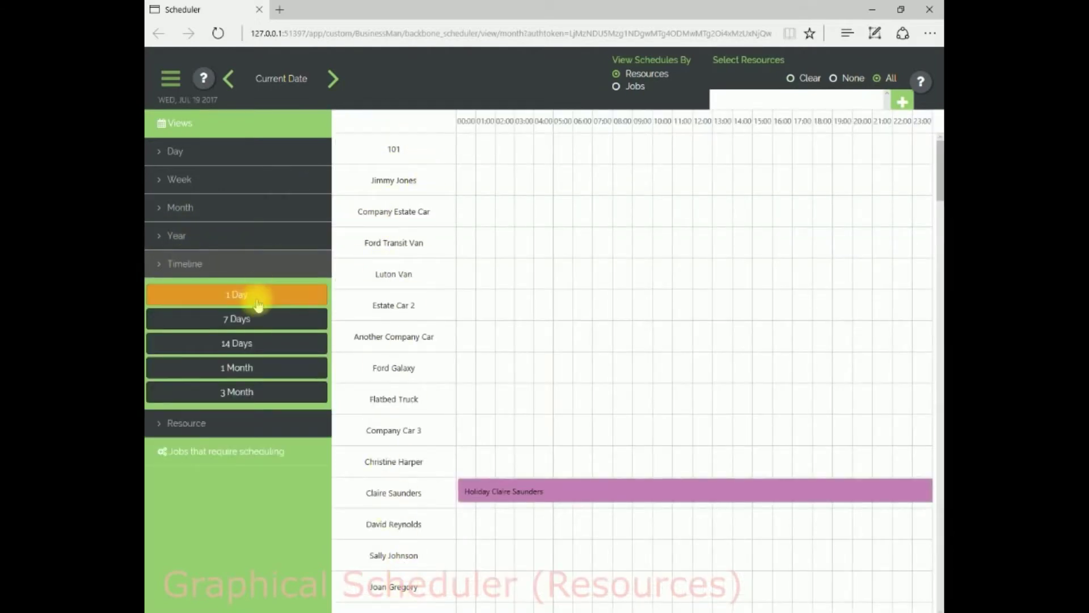
{"action": "left_click", "coordinate": [243, 318]}
{"action": "left_click", "coordinate": [257, 342]}
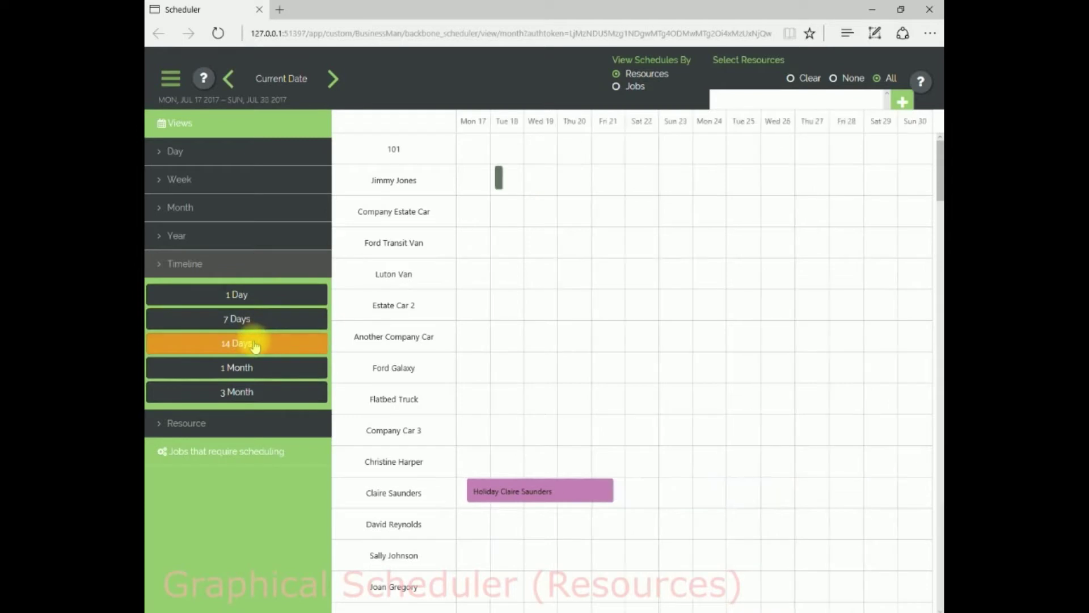
{"action": "left_click", "coordinate": [256, 369]}
{"action": "left_click", "coordinate": [254, 392]}
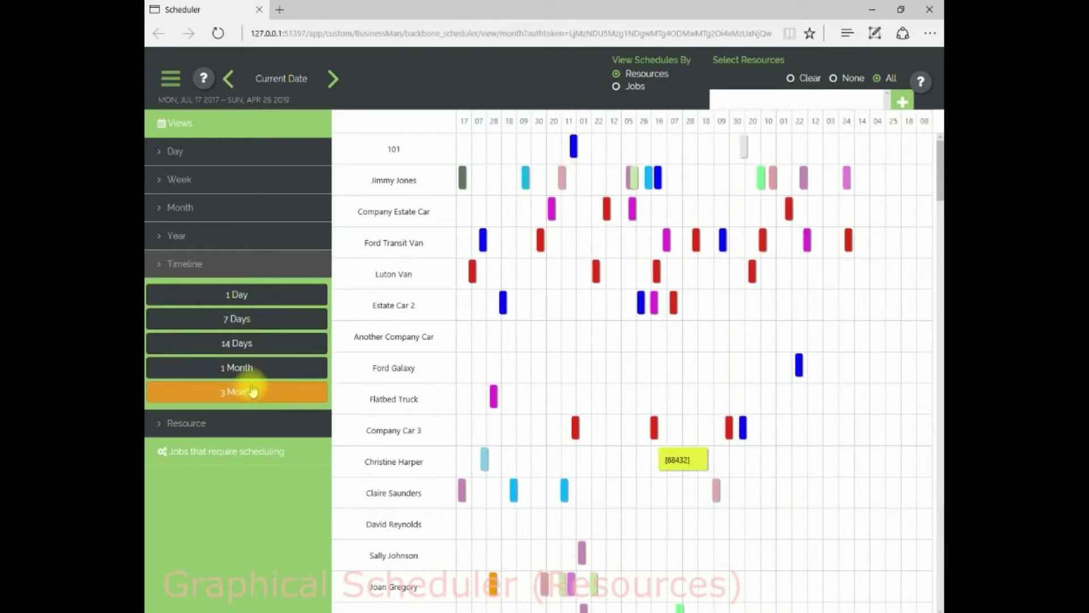
Step: View the schedule by resource and advance day by day from 17 July 2017
{"action": "left_click", "coordinate": [225, 420]}
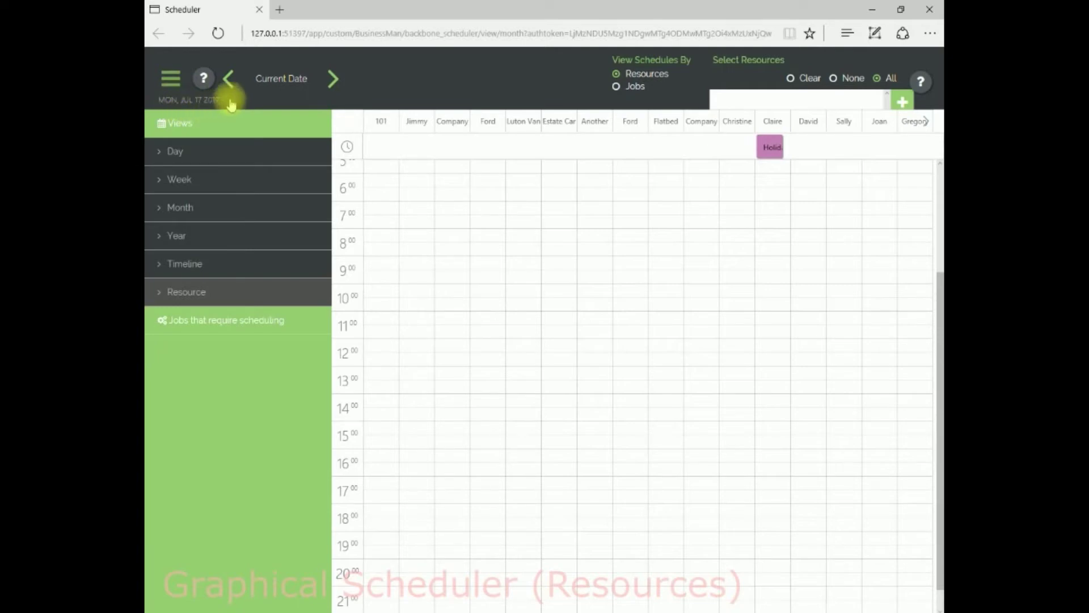
{"action": "left_click", "coordinate": [335, 79]}
{"action": "left_click", "coordinate": [335, 79]}
{"action": "left_click", "coordinate": [336, 79]}
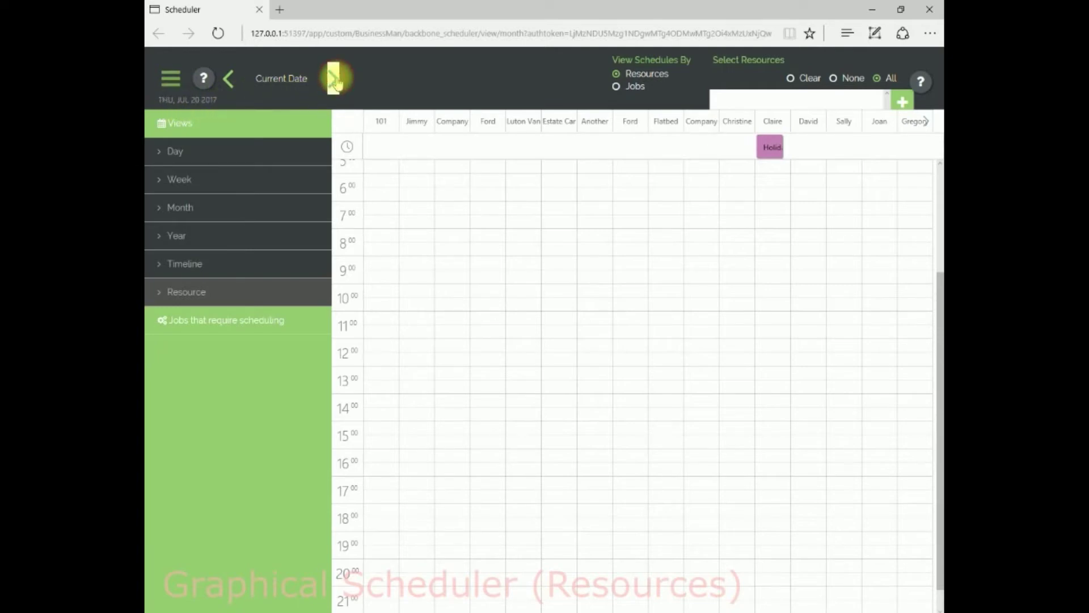
{"action": "left_click", "coordinate": [335, 78]}
{"action": "left_click", "coordinate": [335, 79]}
{"action": "left_click", "coordinate": [335, 79]}
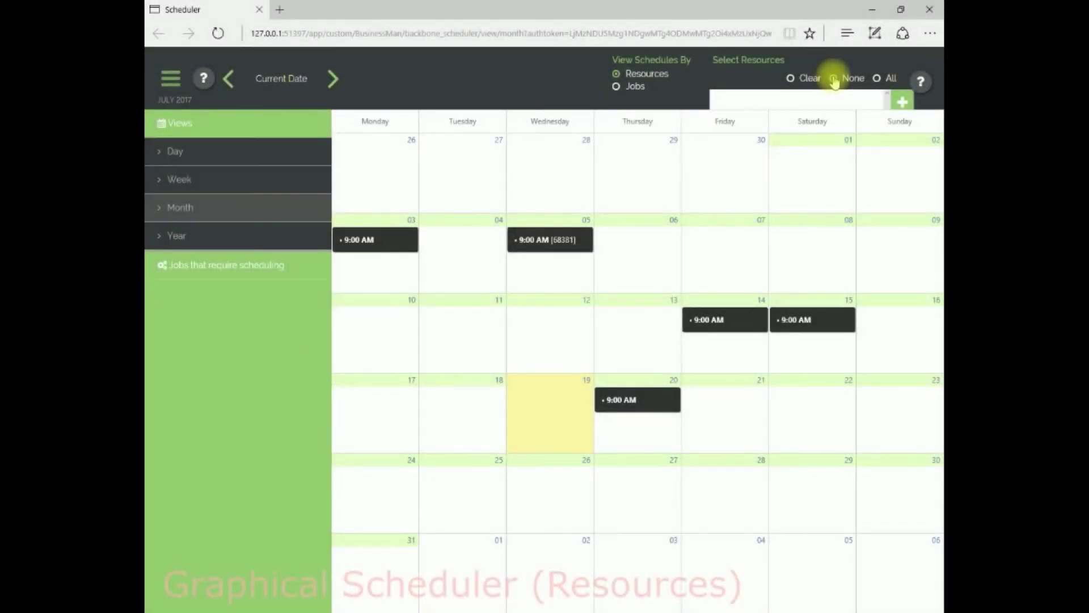
Step: Select all resources for the month calendar, and filter it to one staff member found by a resource name search
{"action": "left_click", "coordinate": [878, 80]}
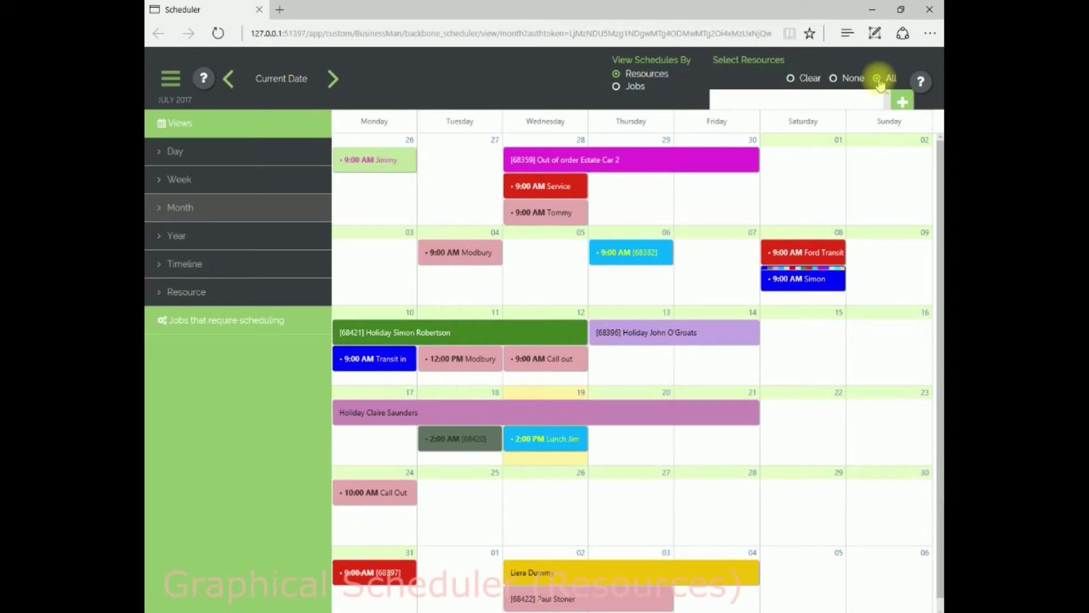
{"action": "left_click", "coordinate": [863, 106]}
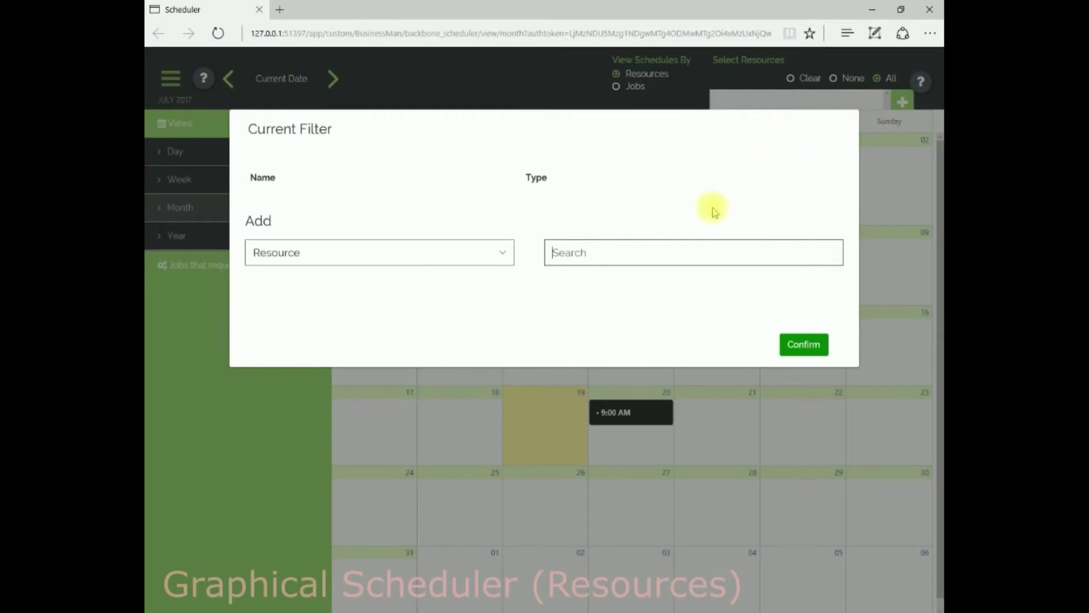
{"action": "left_click", "coordinate": [502, 255]}
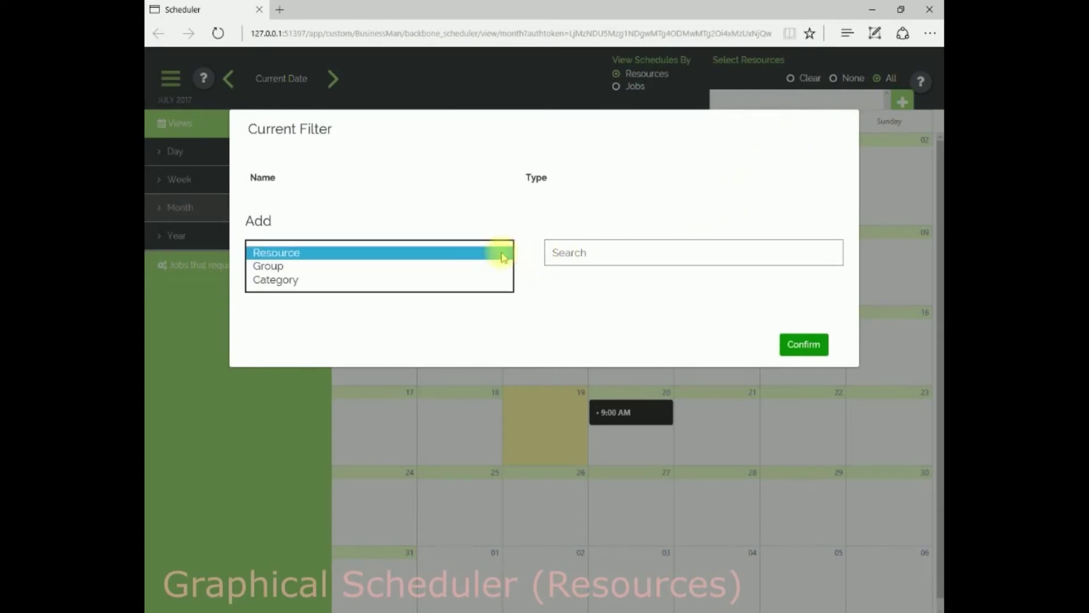
{"action": "left_click", "coordinate": [581, 249]}
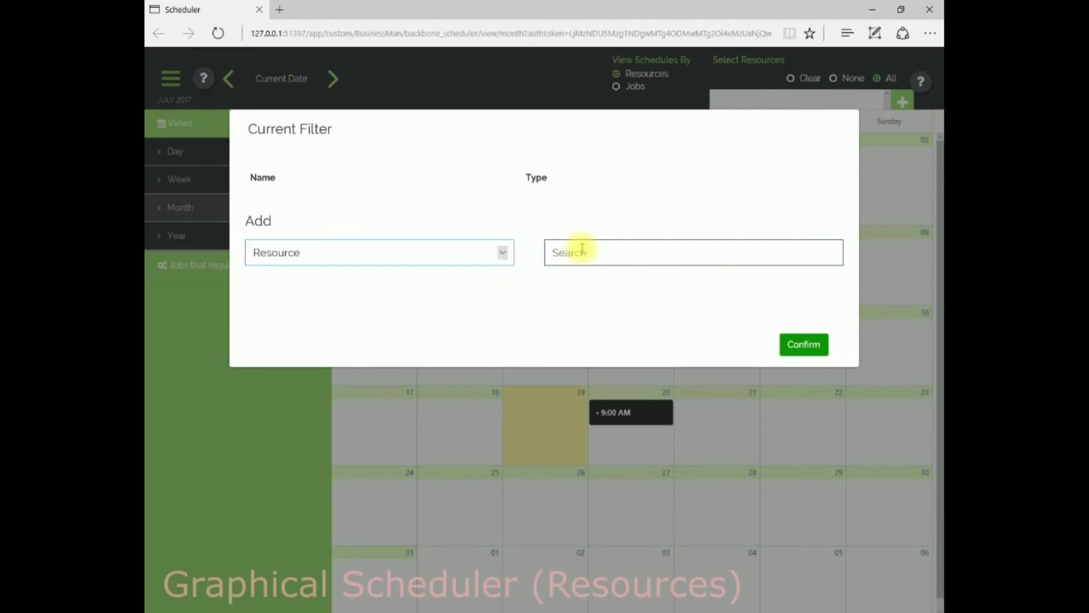
{"action": "type", "text": "Tom"}
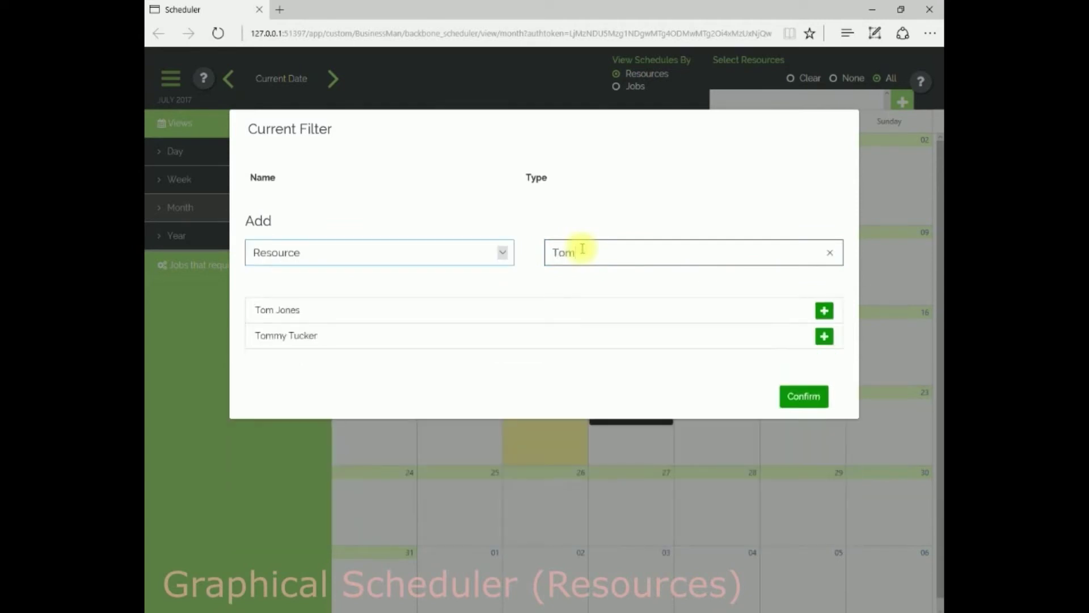
{"action": "left_click", "coordinate": [824, 310]}
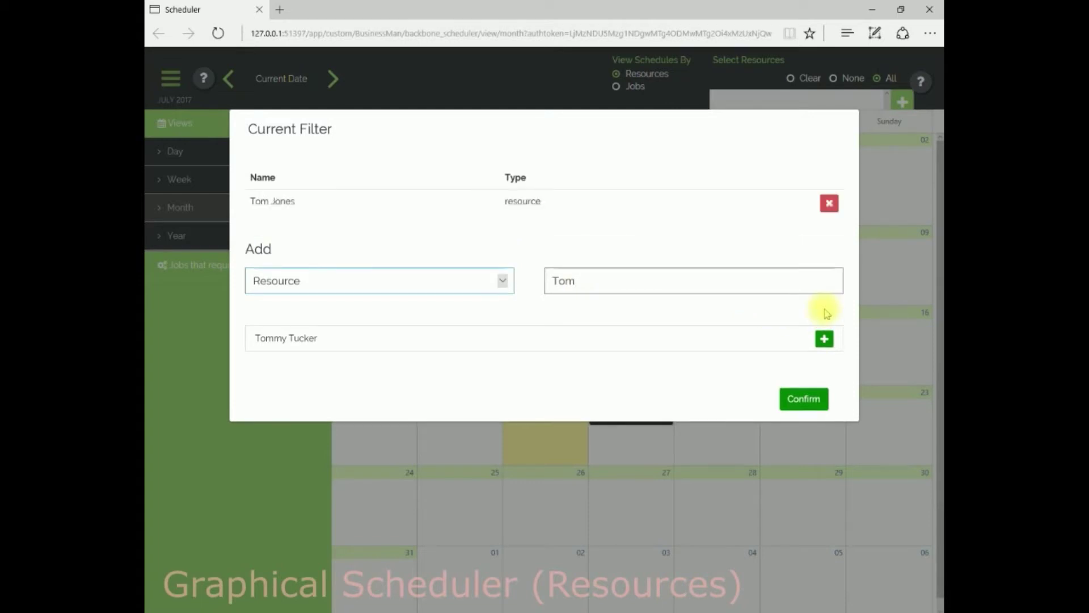
{"action": "left_click", "coordinate": [805, 399]}
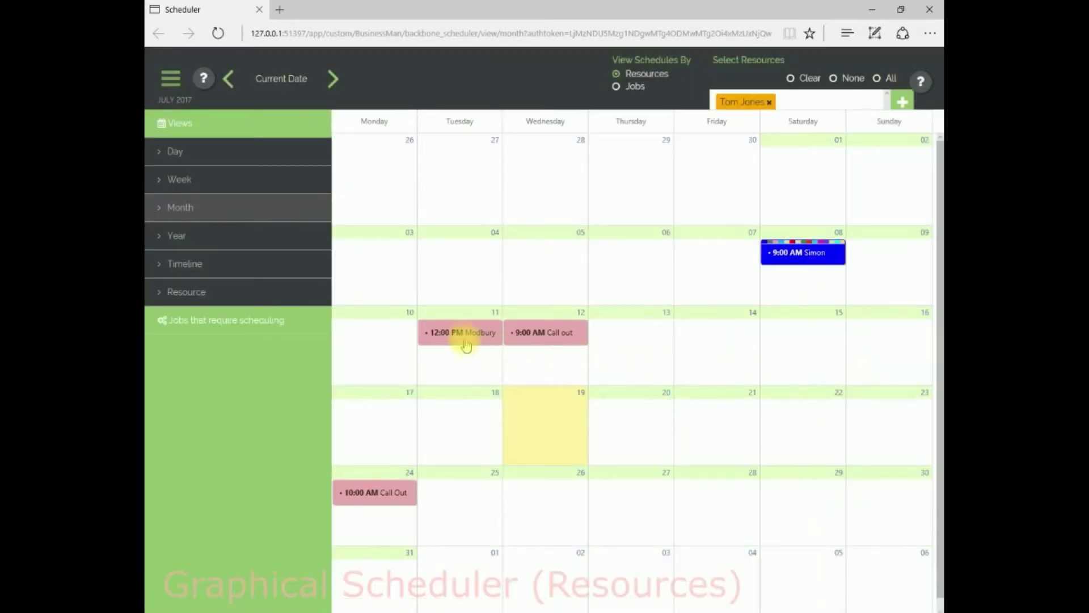
Step: Inspect the details of the filtered staff member's July call-out events on the 11th, 12th and 24th
{"action": "mouse_move", "coordinate": [463, 341]}
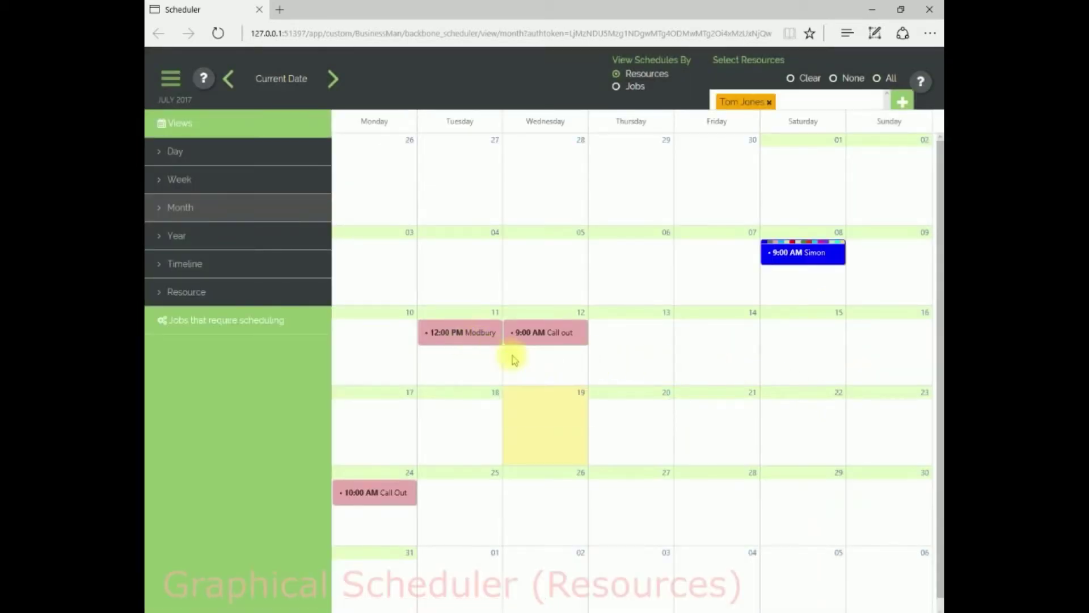
{"action": "mouse_move", "coordinate": [547, 340]}
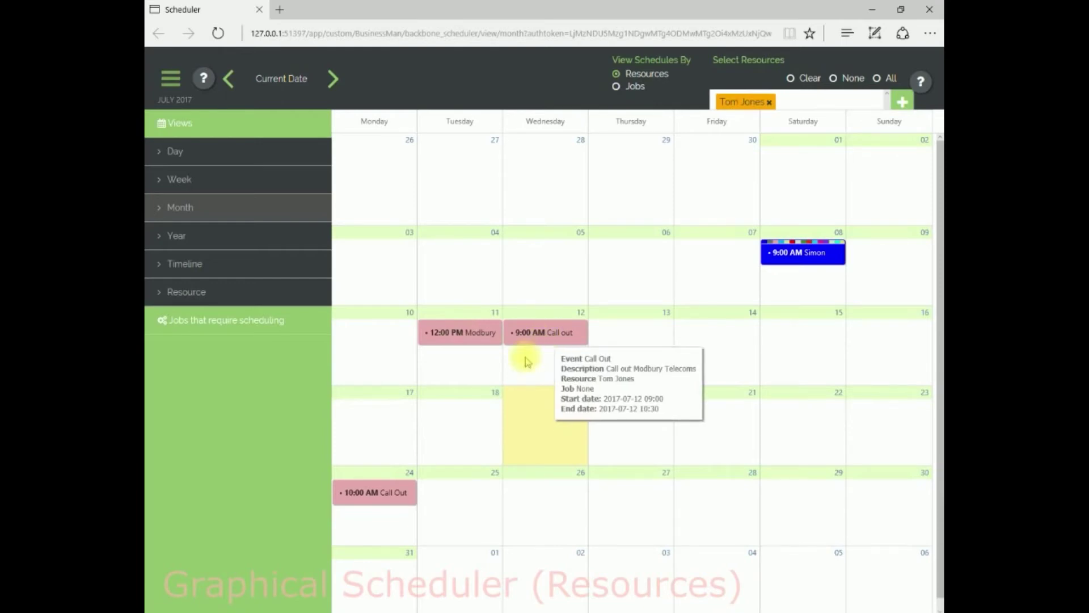
{"action": "mouse_move", "coordinate": [390, 498]}
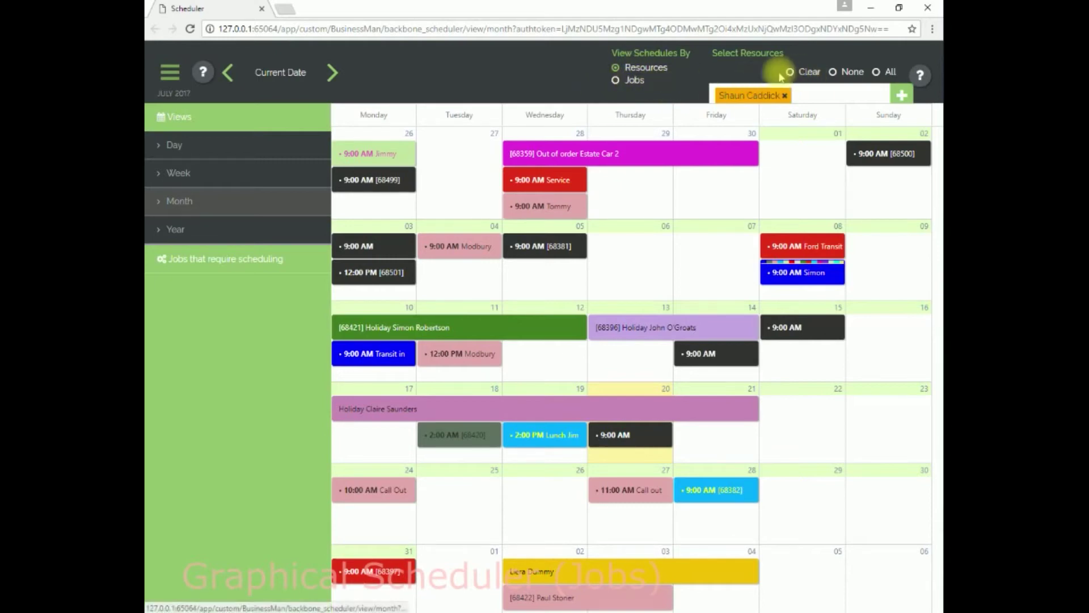
Step: Switch the calendar to show schedules by jobs, with the resource selection cleared
{"action": "left_click", "coordinate": [616, 81]}
{"action": "left_click", "coordinate": [675, 72]}
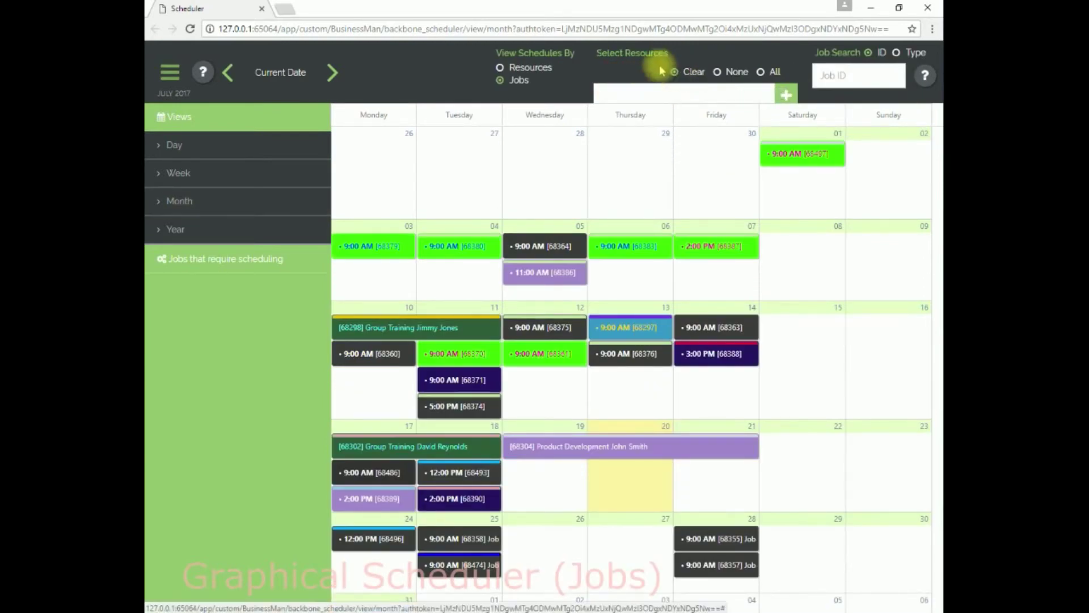
Step: Inspect the summary details of the jobs scheduled on 3, 4, 5 and 6 July 2017
{"action": "mouse_move", "coordinate": [353, 250]}
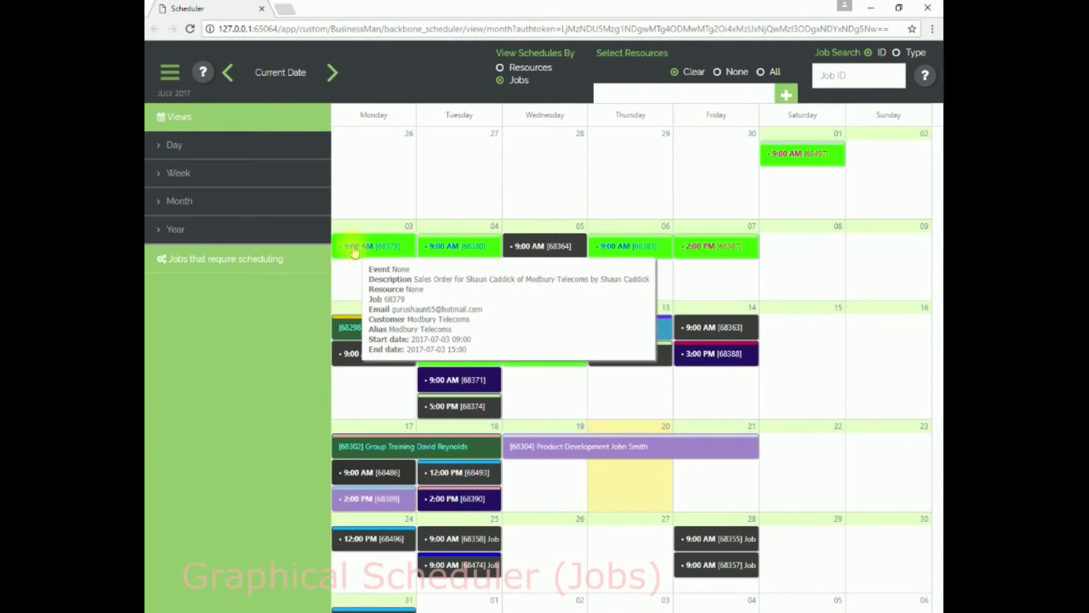
{"action": "mouse_move", "coordinate": [473, 248]}
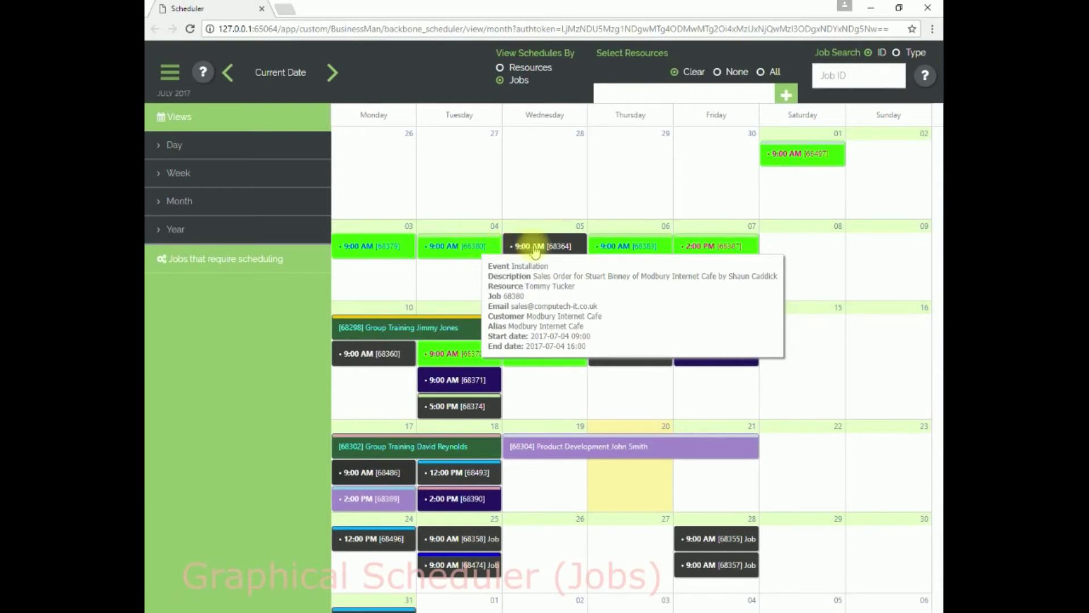
{"action": "mouse_move", "coordinate": [538, 250]}
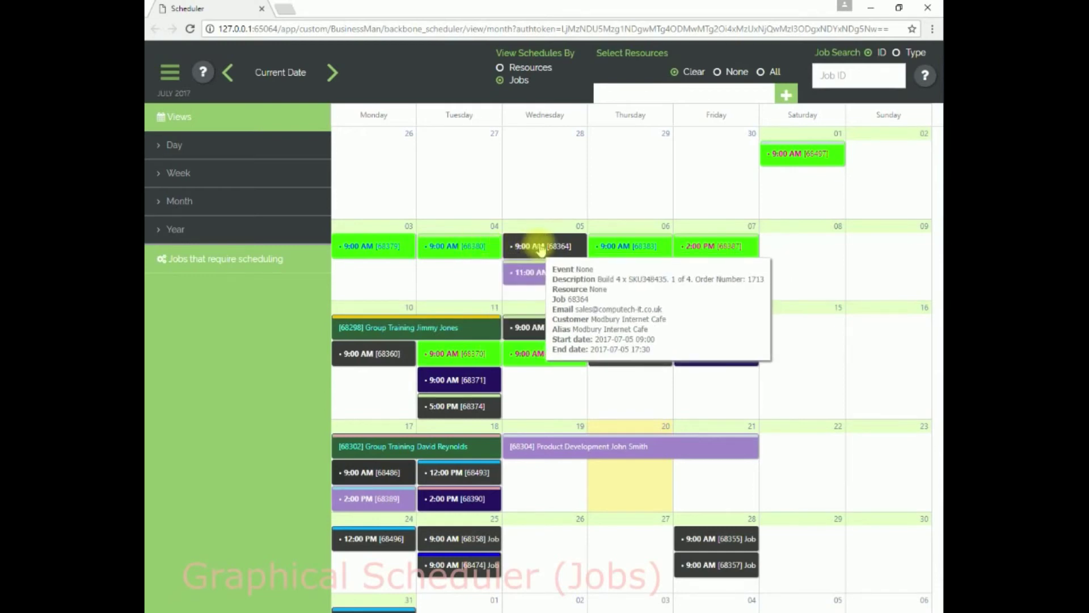
{"action": "mouse_move", "coordinate": [627, 256]}
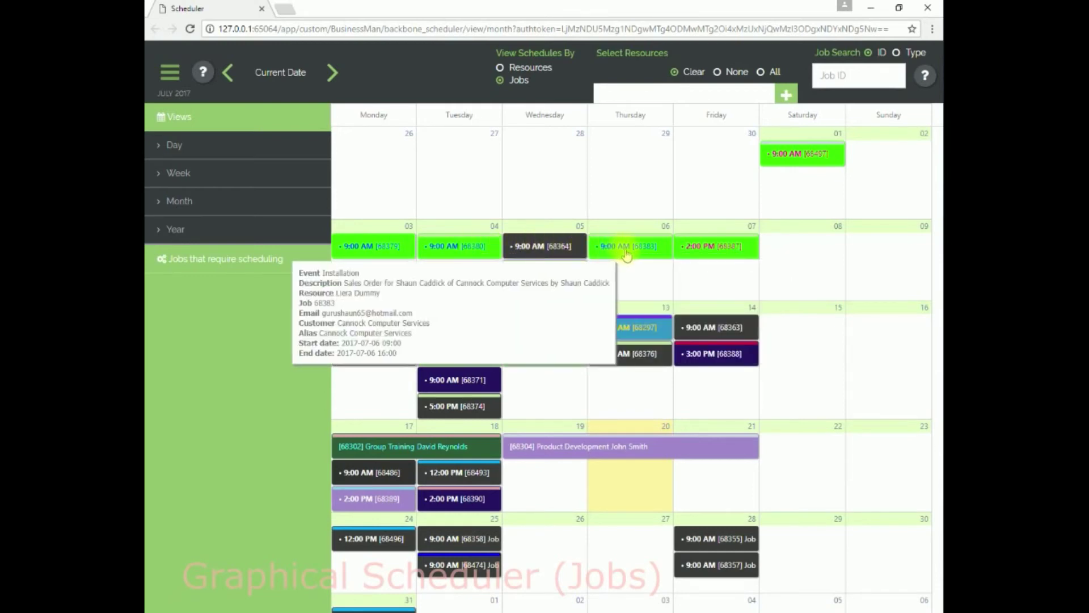
Step: Review the resources assigned to the 6 July Cannock Computer Services event and open its job in BusinessMan
{"action": "left_click", "coordinate": [627, 254]}
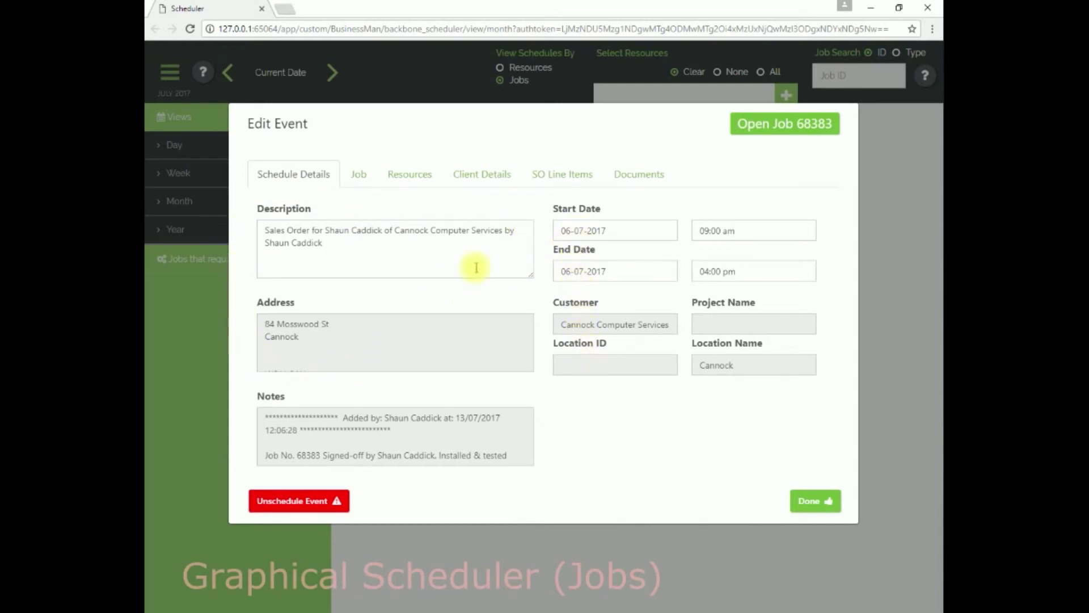
{"action": "left_click", "coordinate": [416, 181]}
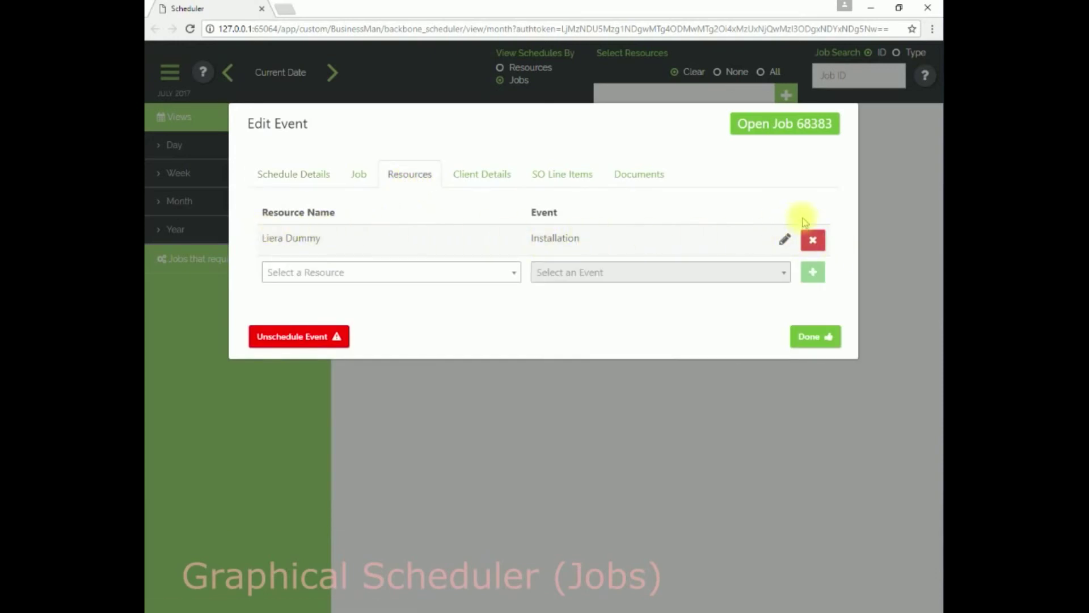
{"action": "left_click", "coordinate": [798, 126]}
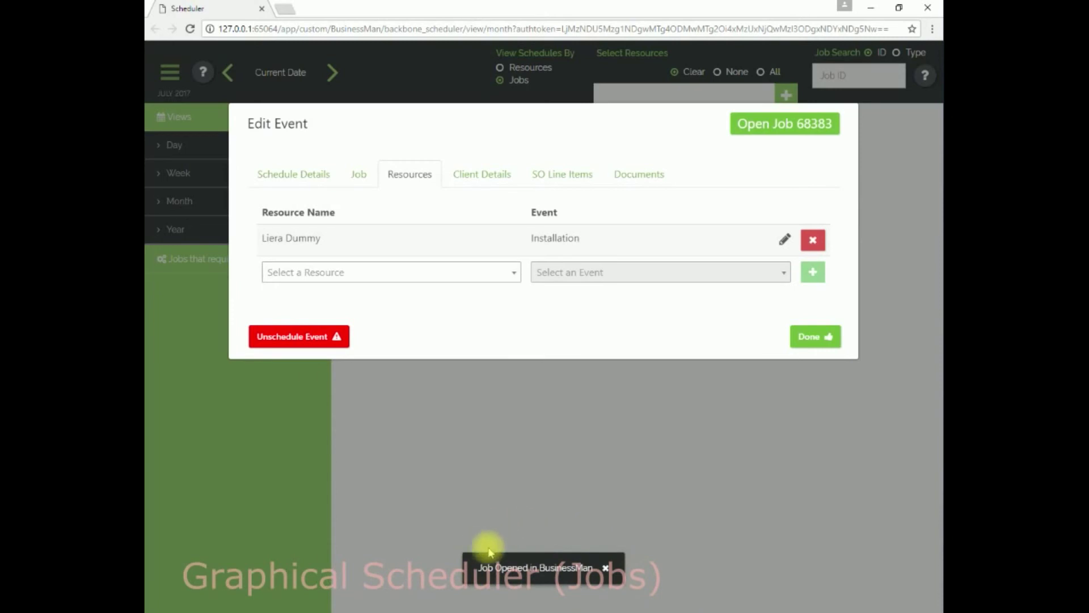
{"action": "left_click", "coordinate": [816, 342]}
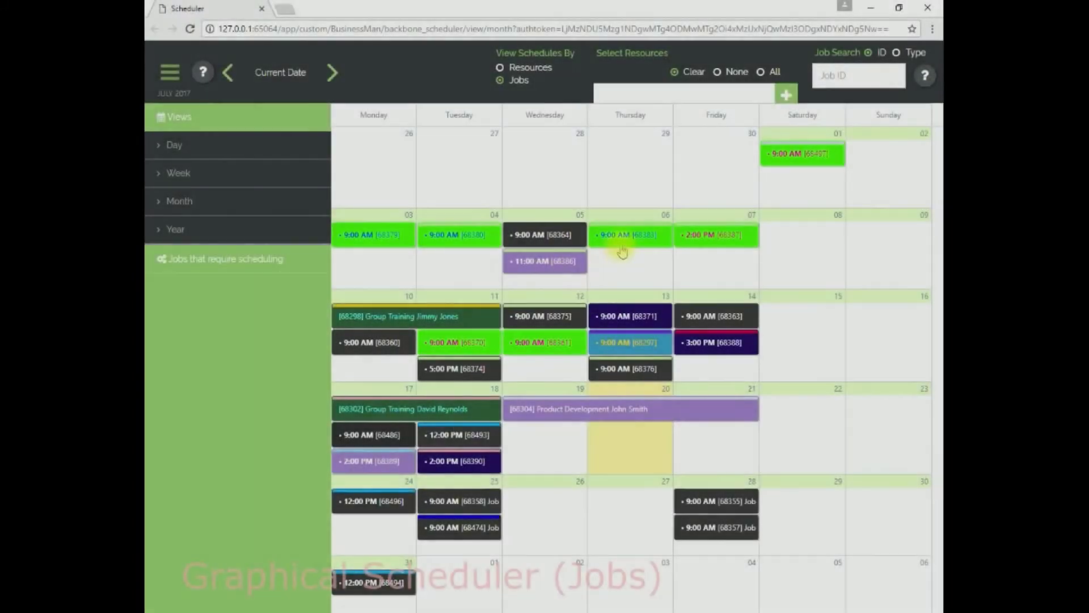
Step: Check the schedule details of the 6 July Cannock Computer Services event and exit without changing them
{"action": "mouse_move", "coordinate": [630, 242]}
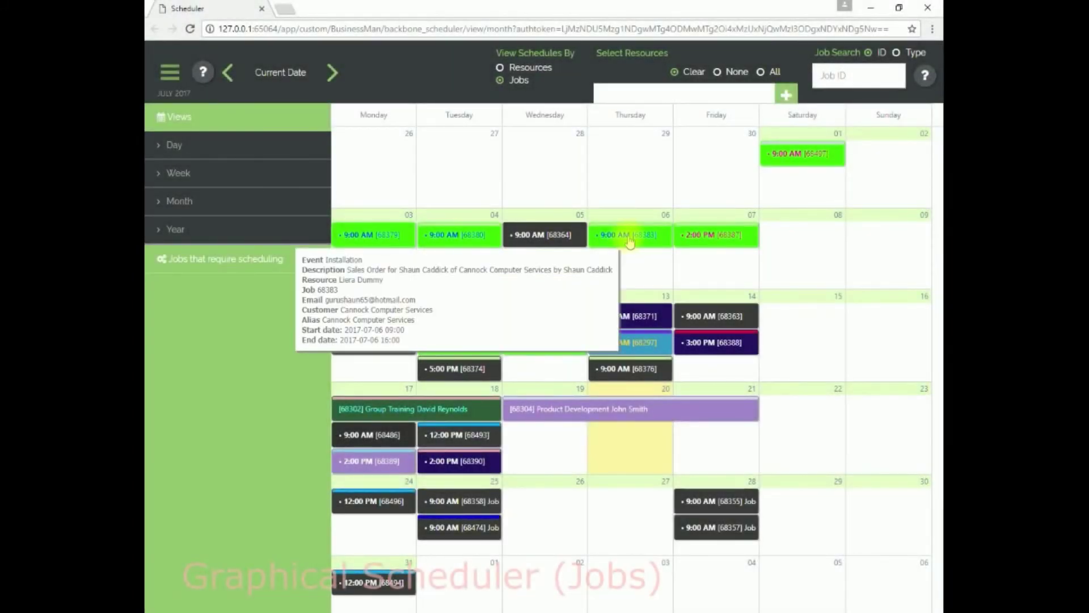
{"action": "left_click", "coordinate": [630, 238]}
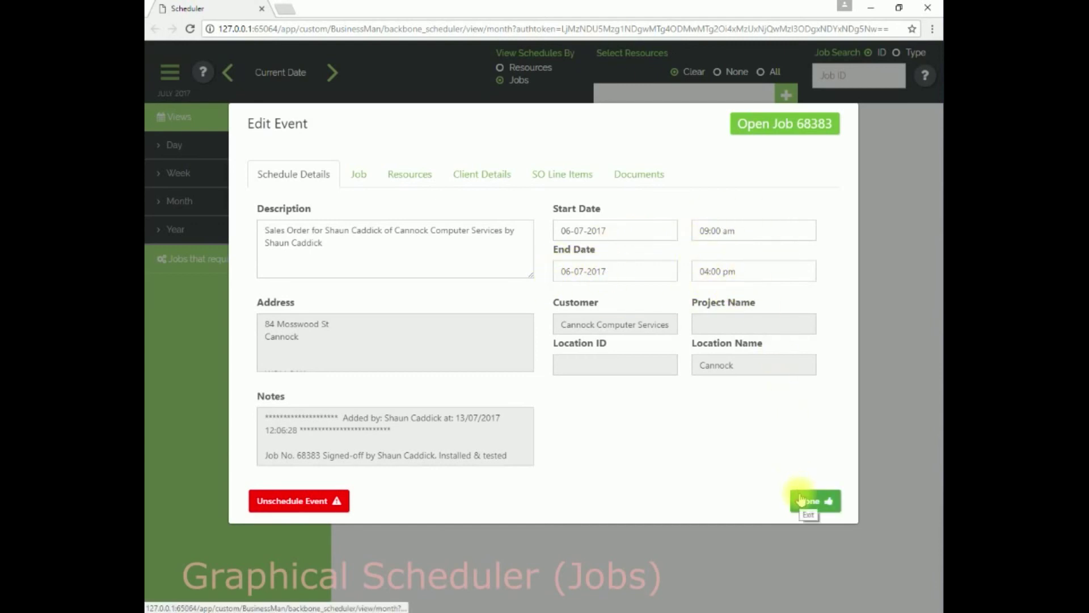
{"action": "left_click", "coordinate": [801, 499]}
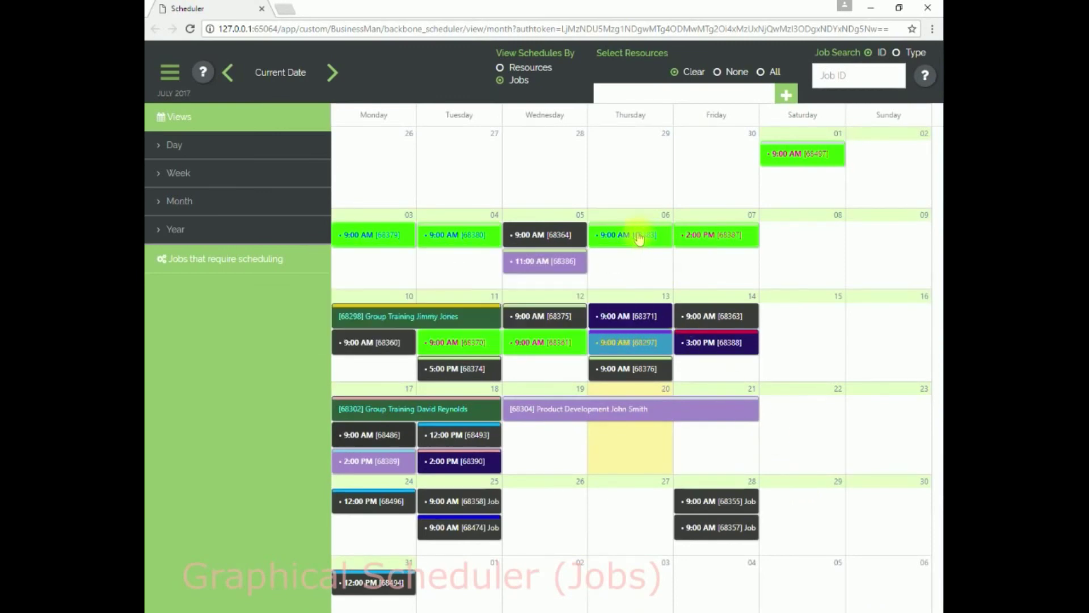
Step: Reschedule the 6 July Cannock Computer Services event to Wednesday 19 July 2017 and open its schedule details
{"action": "left_click_drag", "start_coordinate": [639, 238], "coordinate": [556, 450]}
{"action": "left_click", "coordinate": [593, 100]}
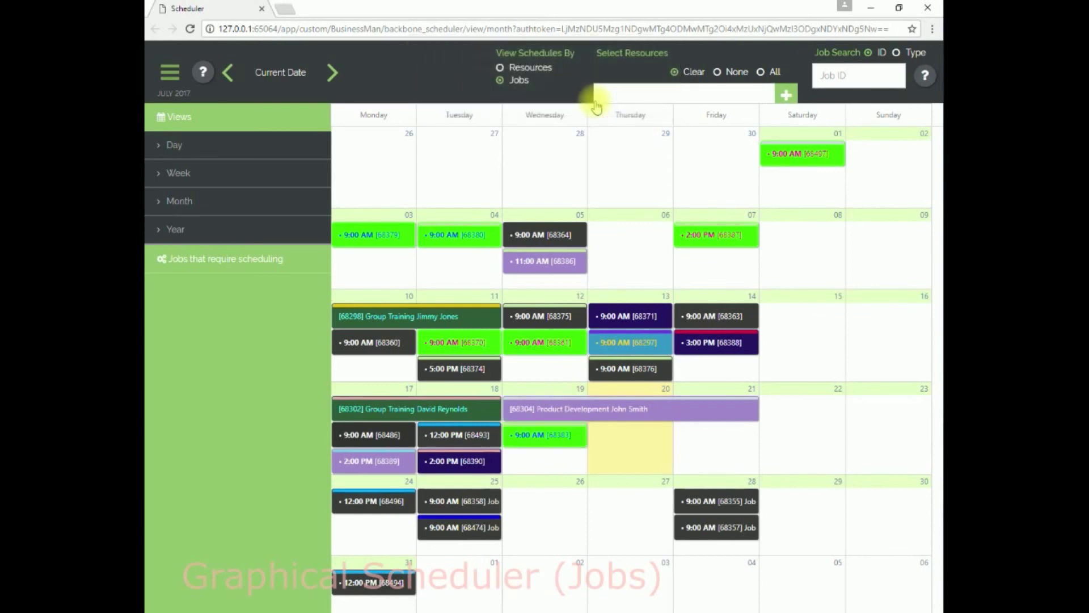
{"action": "left_click", "coordinate": [553, 437]}
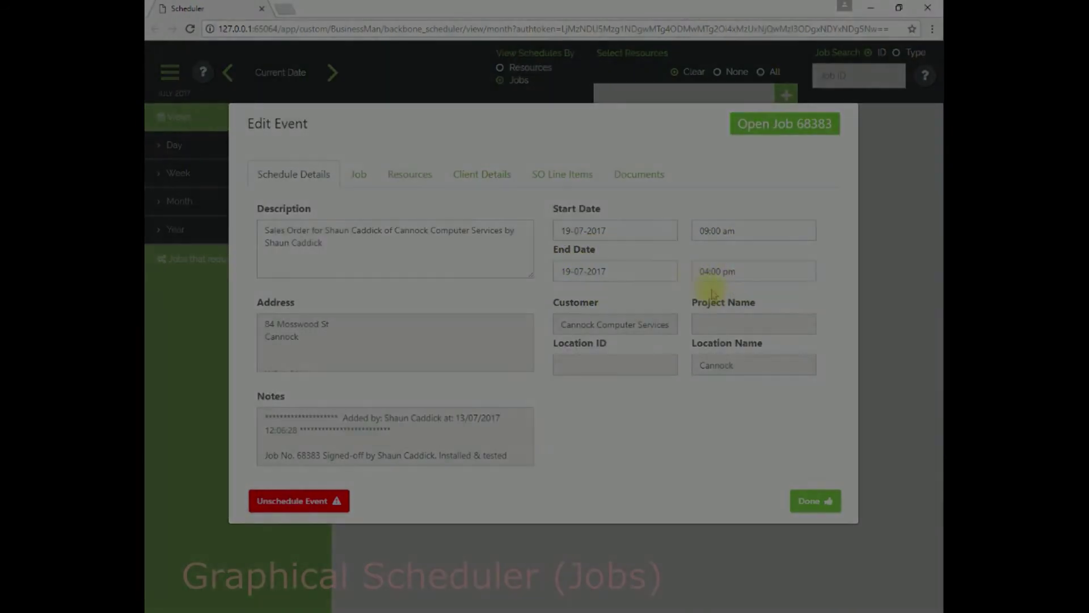
Step: Schedule the first unscheduled build job for stock item Coffee Table (SKU348435) on Friday 21 July 2017
{"action": "left_click", "coordinate": [204, 262]}
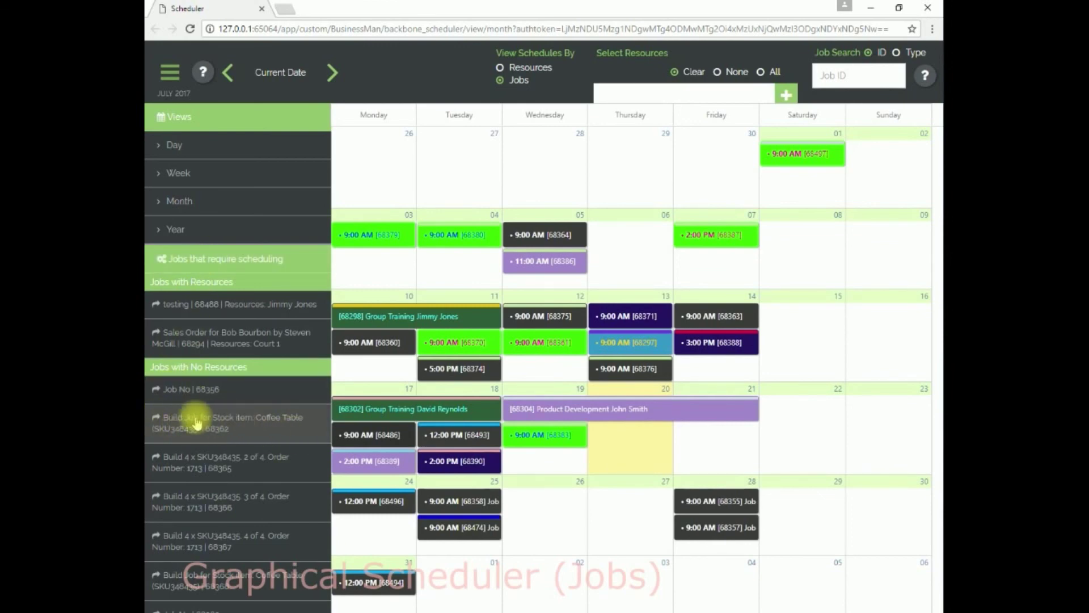
{"action": "left_click_drag", "start_coordinate": [182, 421], "coordinate": [697, 449]}
{"action": "mouse_move", "coordinate": [699, 446]}
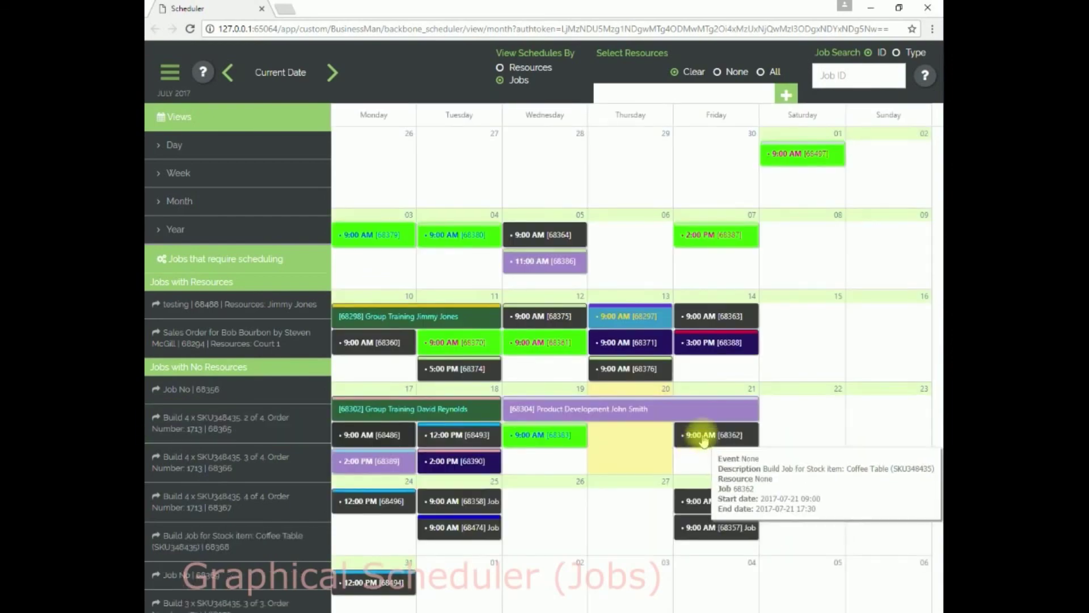